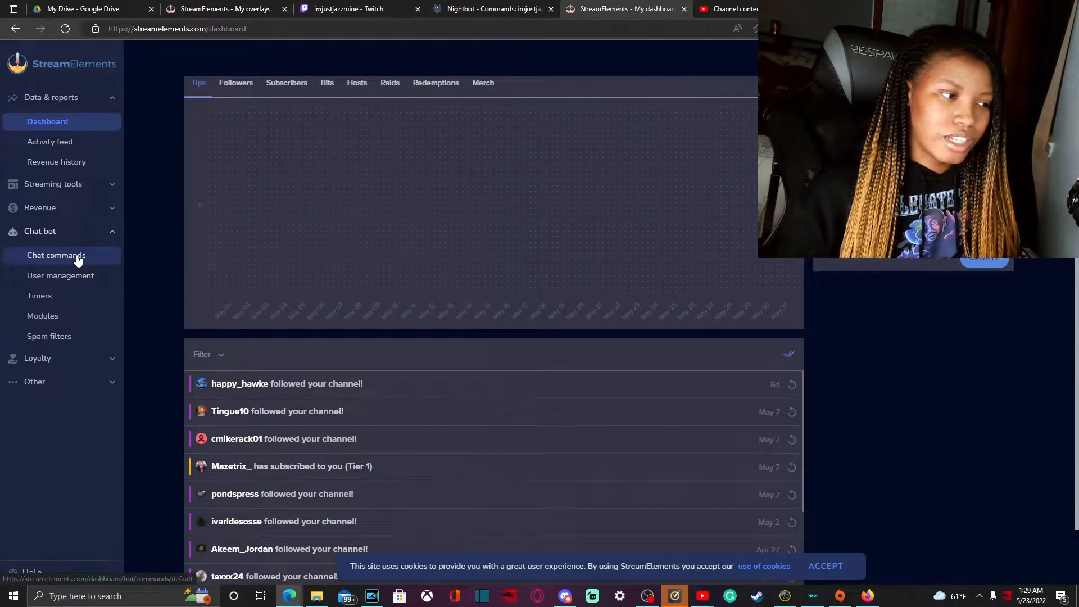
# - Start a new custom chat command for the chat bot and name it subscount
pyautogui.click(77, 258)
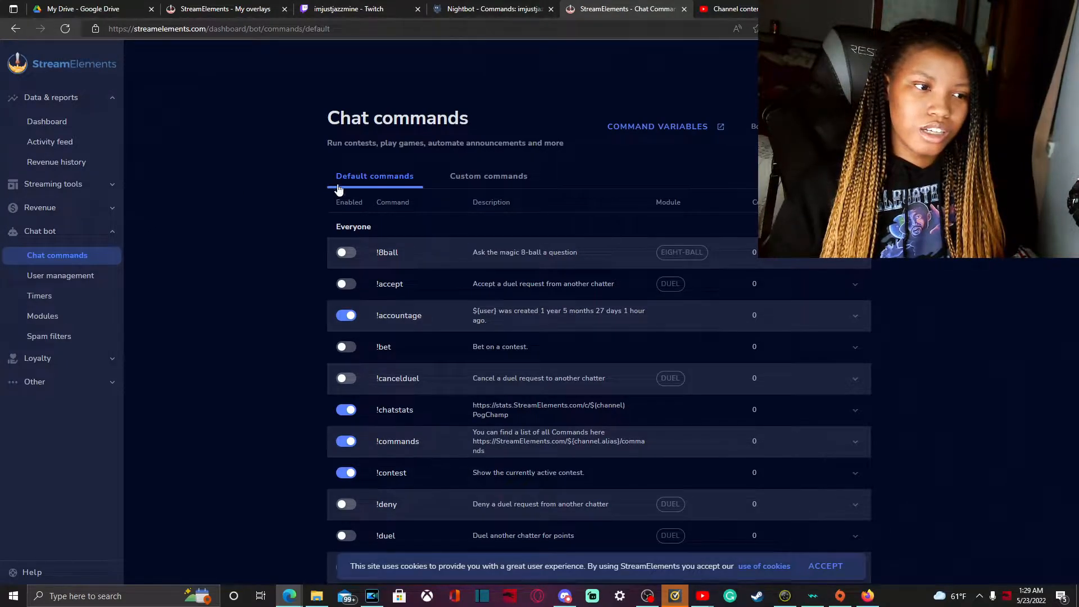
pyautogui.click(483, 177)
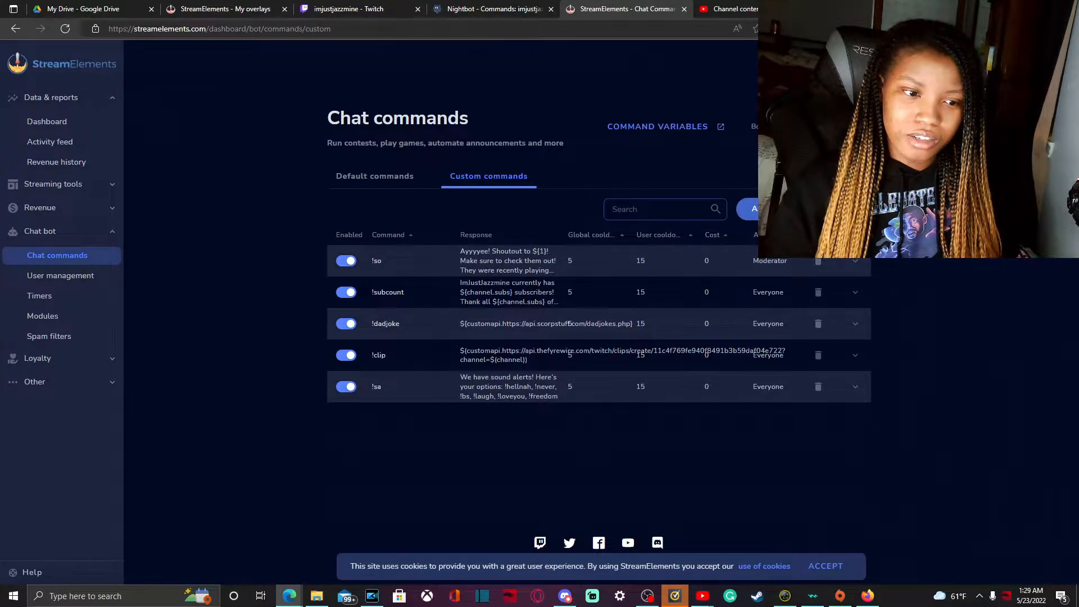
pyautogui.click(752, 209)
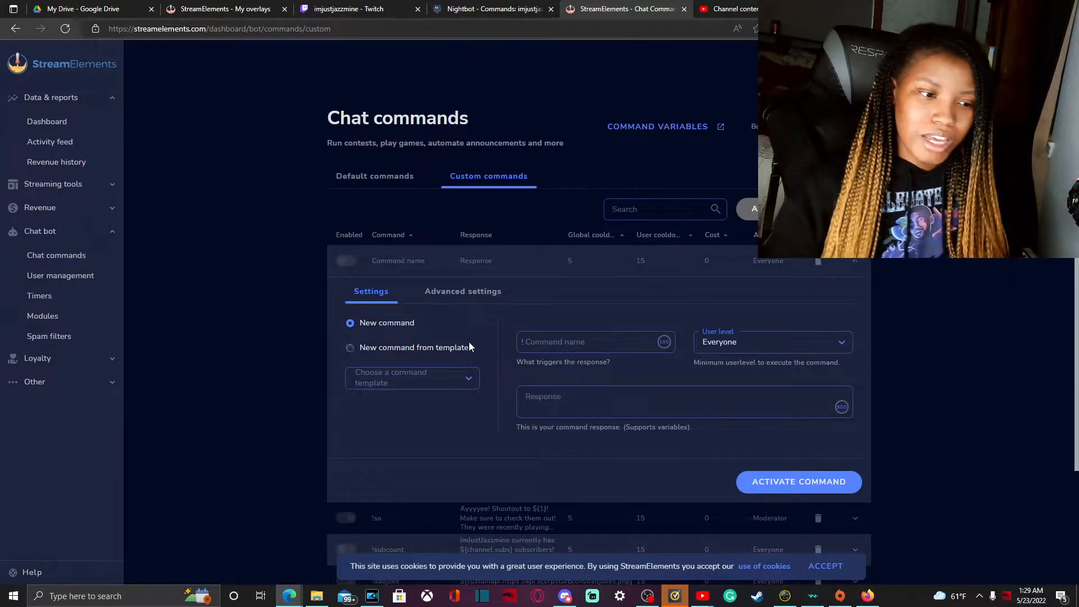
pyautogui.click(565, 345)
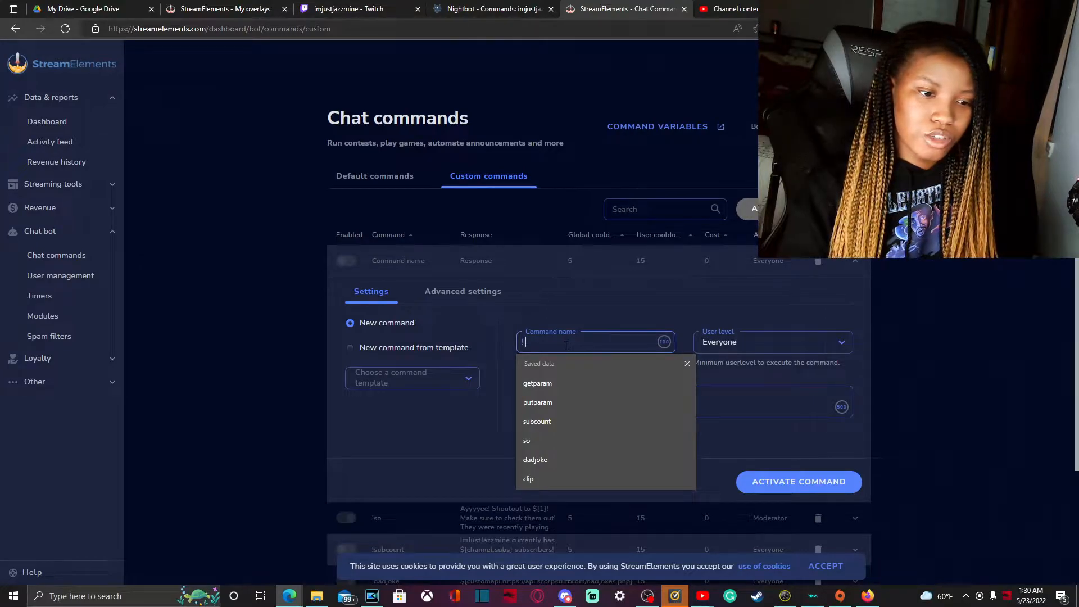
pyautogui.write('subscount')
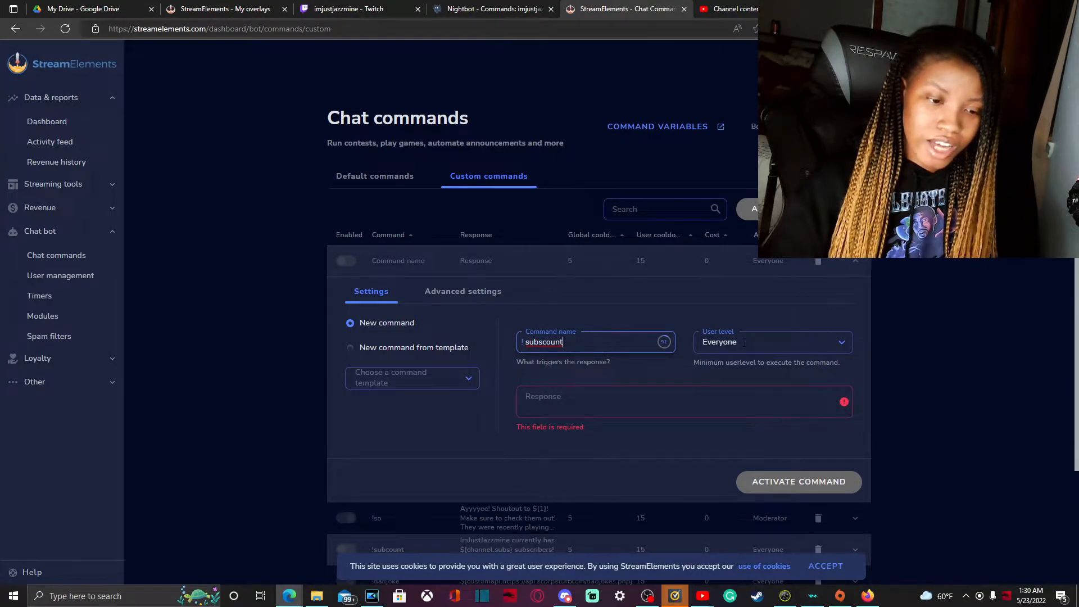
# - Begin the command's response with the channel name followed by "currently has"
pyautogui.click(695, 389)
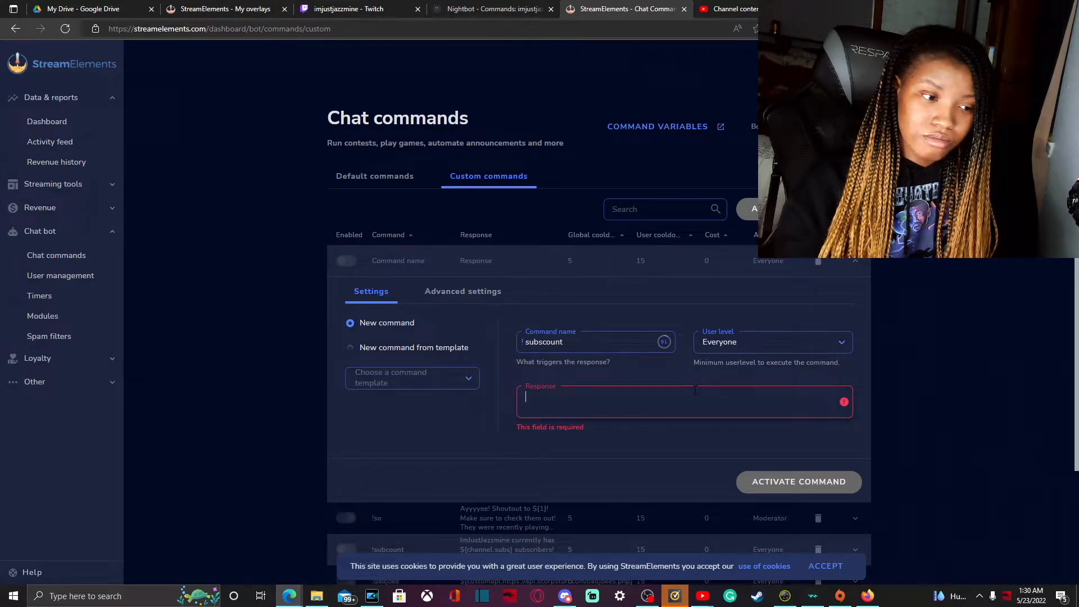
pyautogui.write('Im')
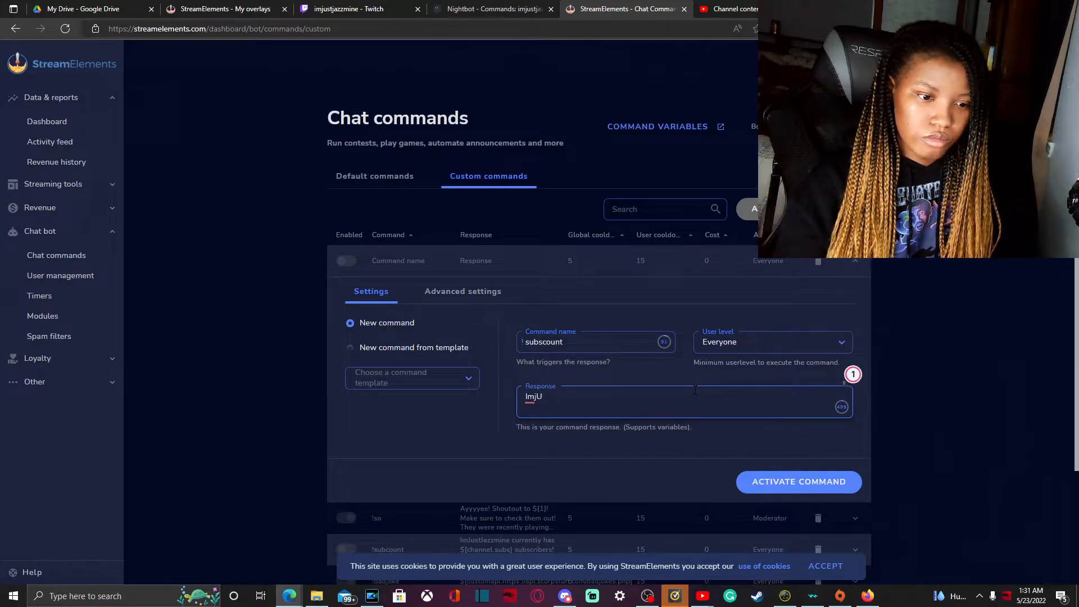
pyautogui.write('Jus')
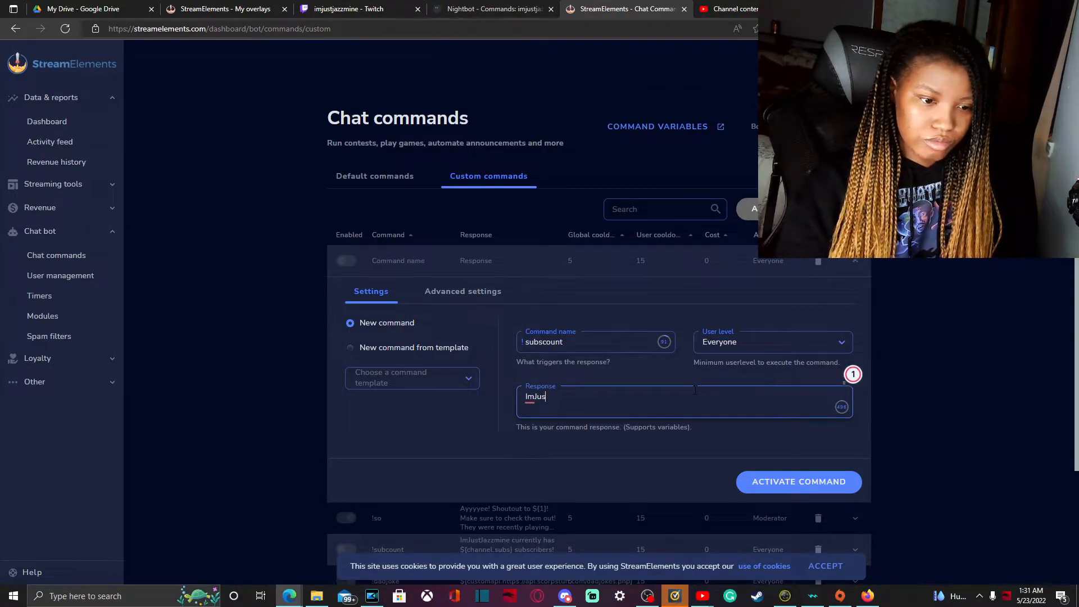
pyautogui.write('tJazzmine curee')
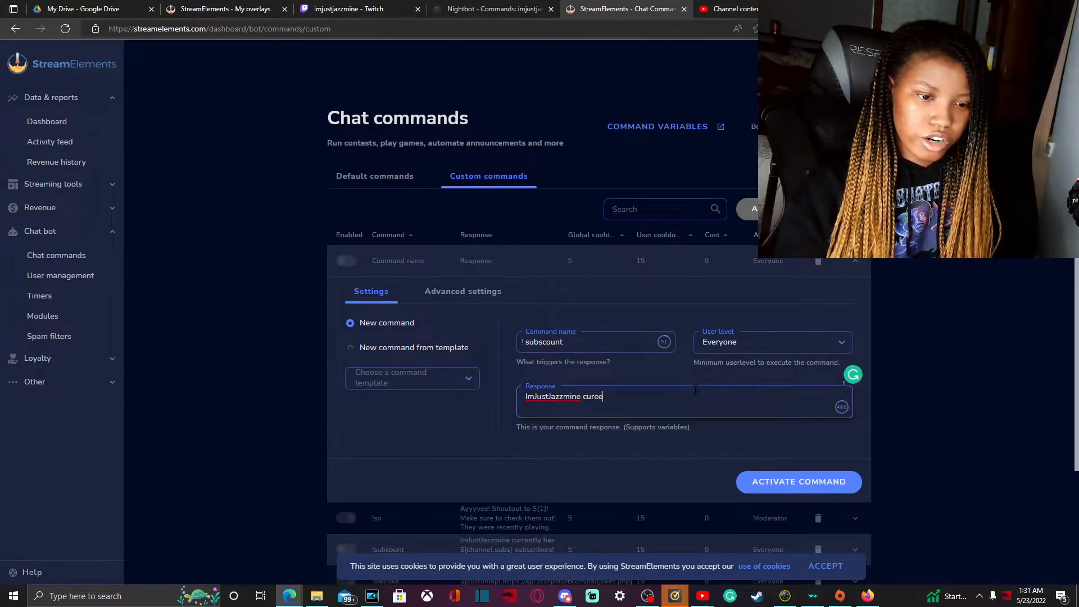
pyautogui.write('rent')
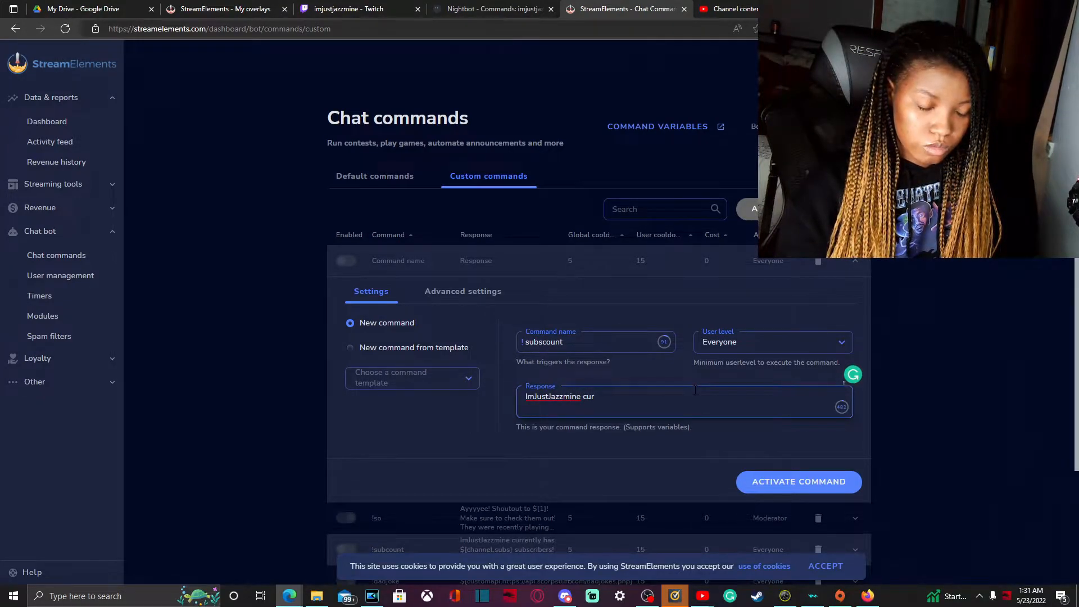
pyautogui.write('ly has')
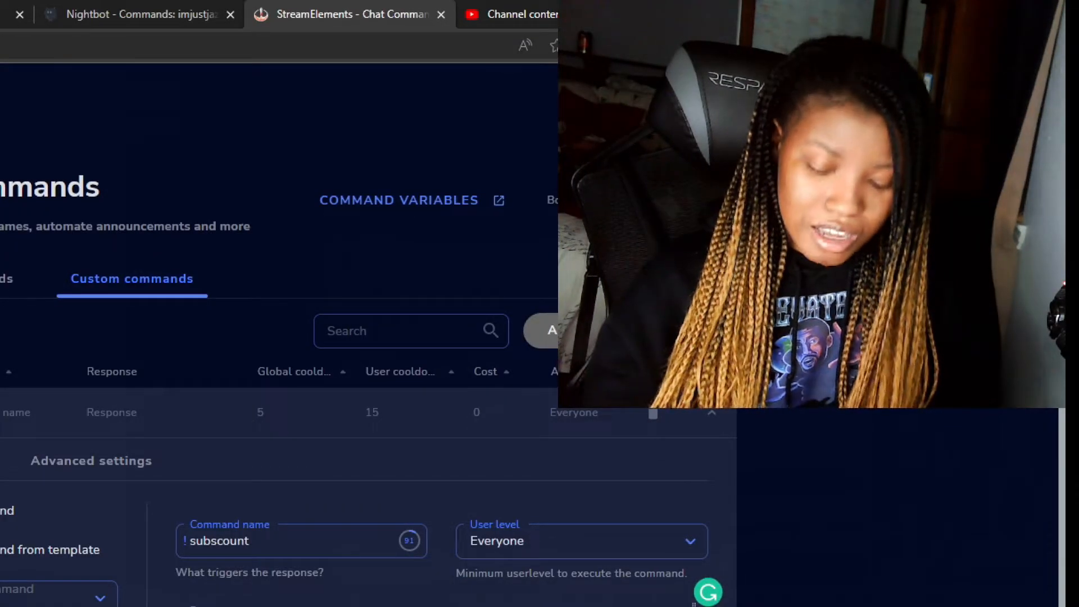
pyautogui.write(' $')
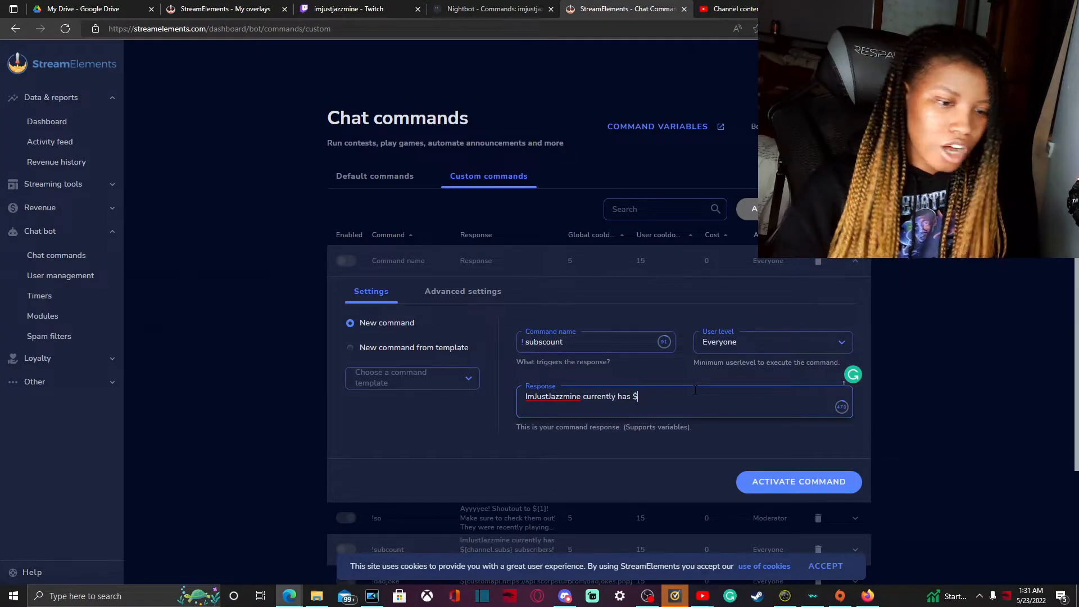
# - Complete the response with the subscriber count variable and closing text: "${channel.subs} subscribers!"
pyautogui.write('{')
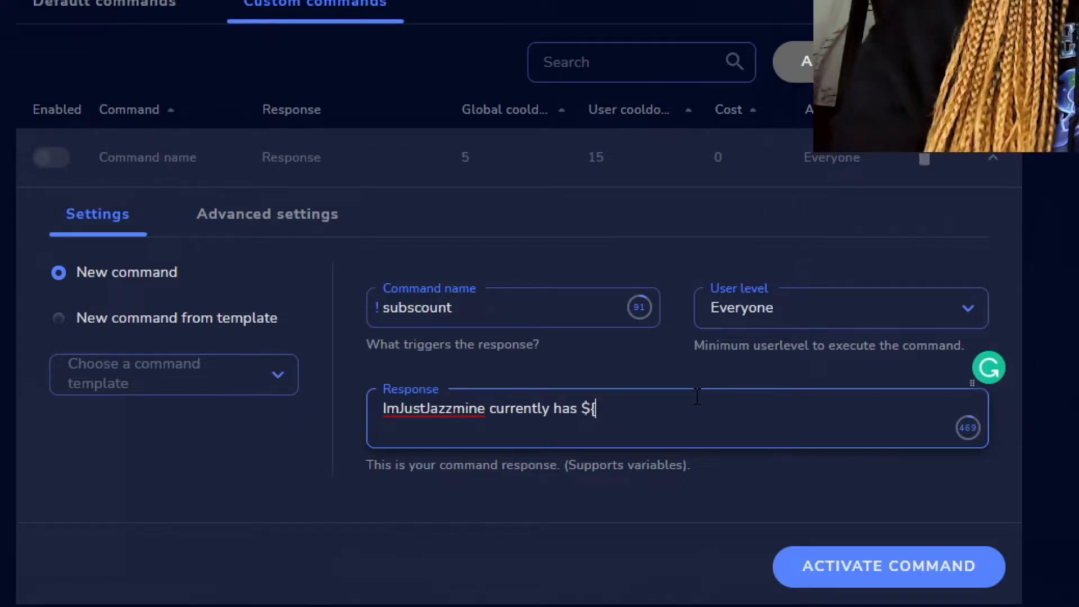
pyautogui.write('channel')
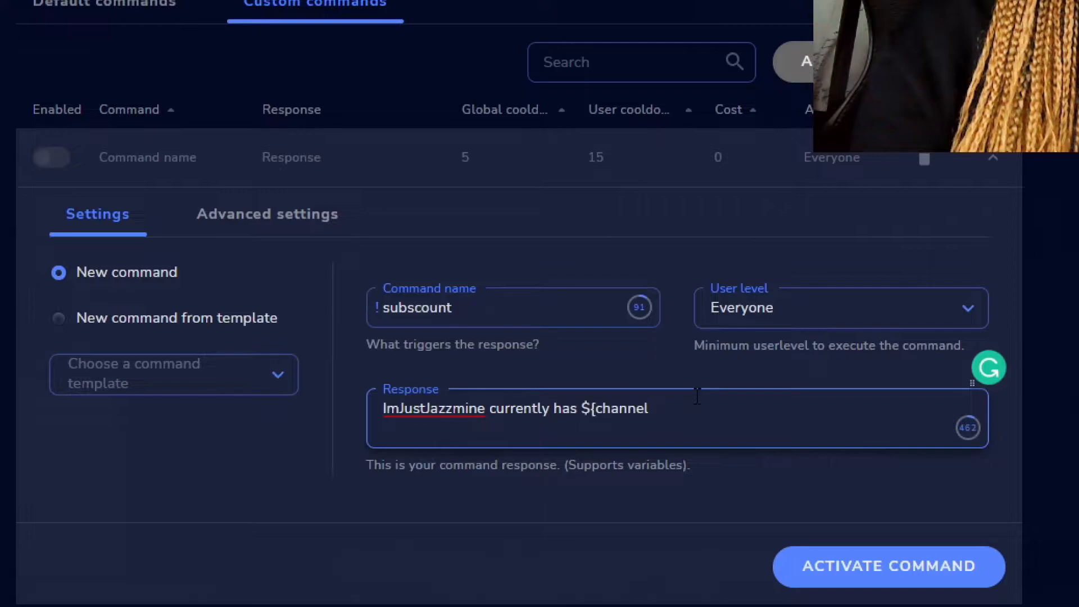
pyautogui.write('.subs')
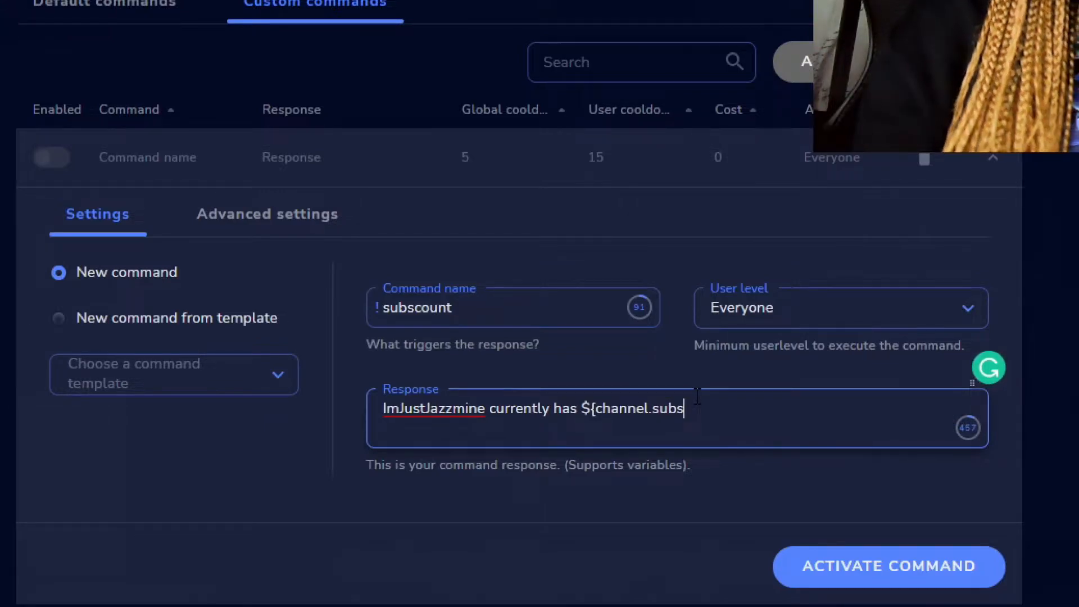
pyautogui.write('}')
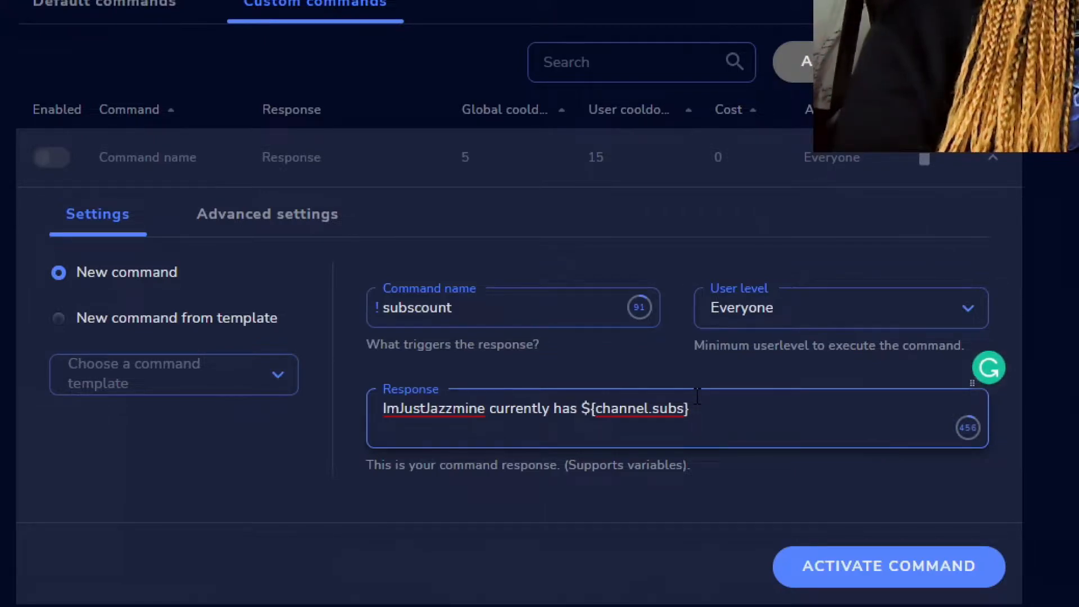
pyautogui.write(' subscribers')
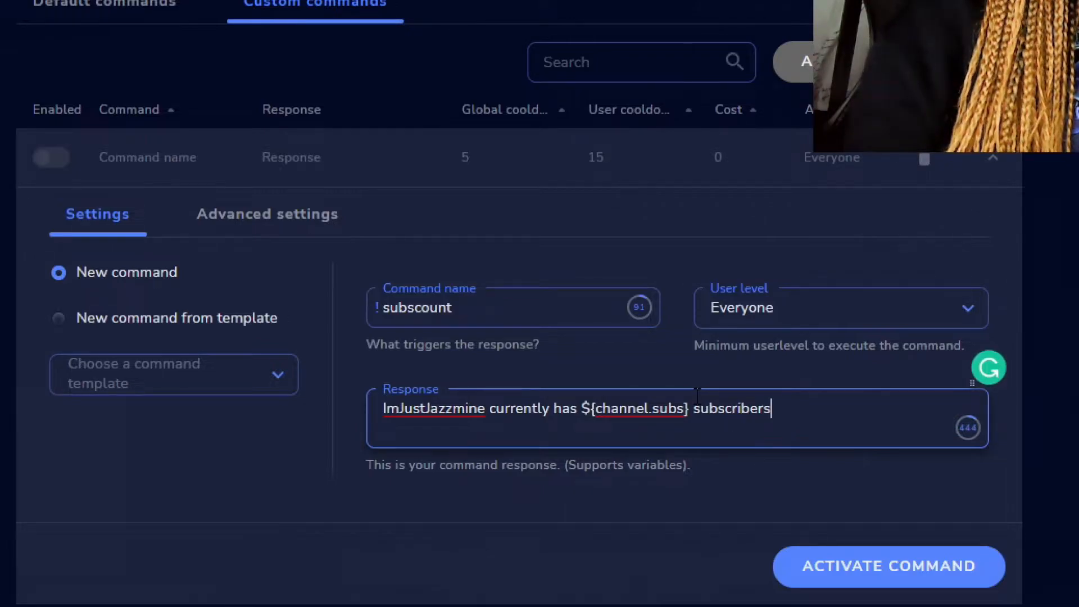
pyautogui.write('!')
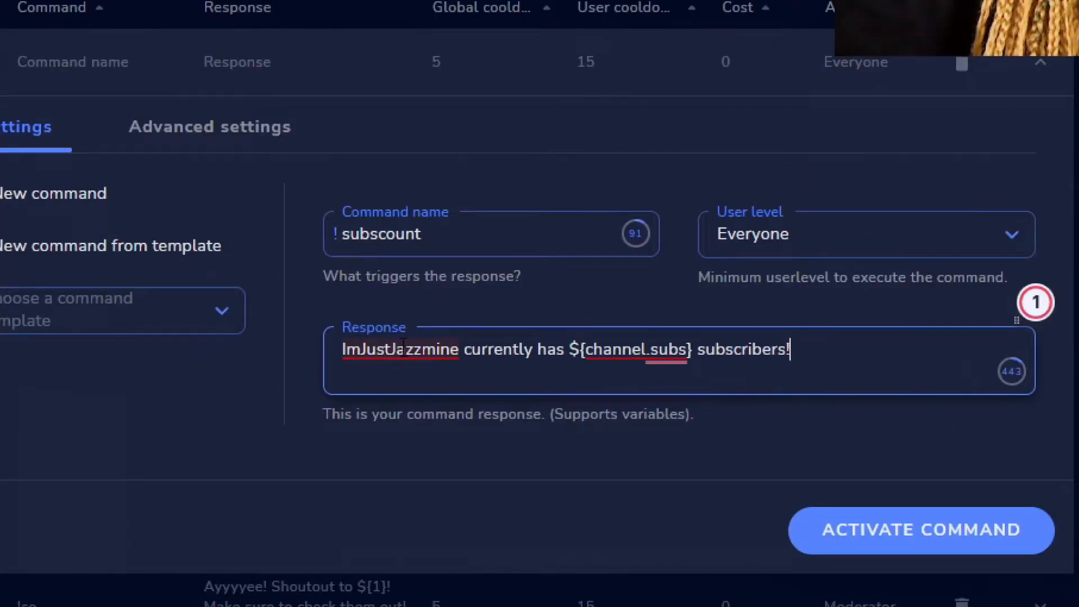
# - Activate the !subscount command, and switch it off and back on in the custom commands list
pyautogui.moveTo(565, 343); pyautogui.dragTo(697, 341)
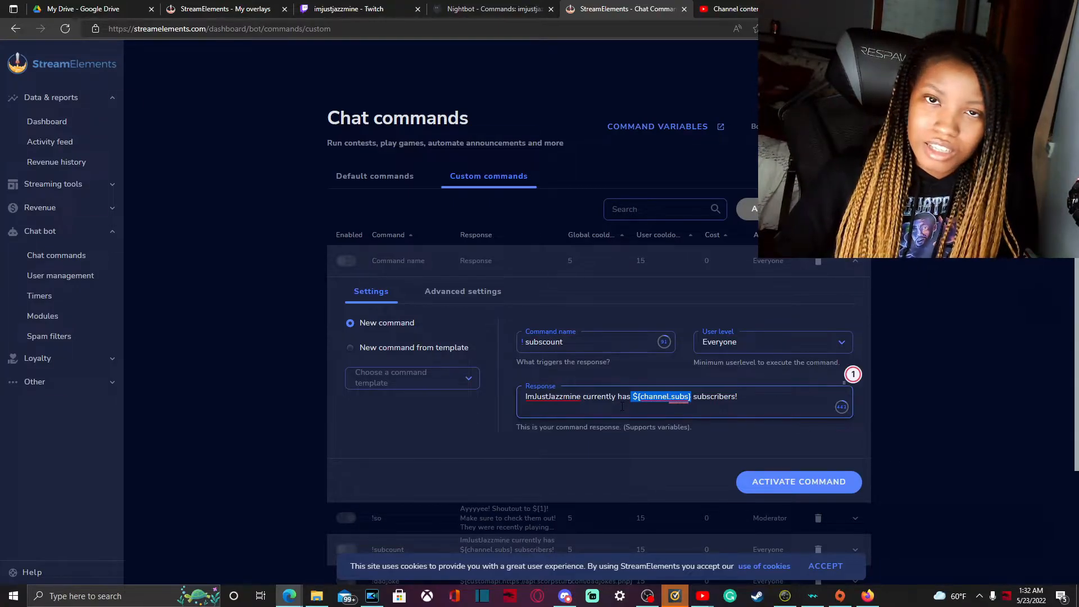
pyautogui.click(622, 406)
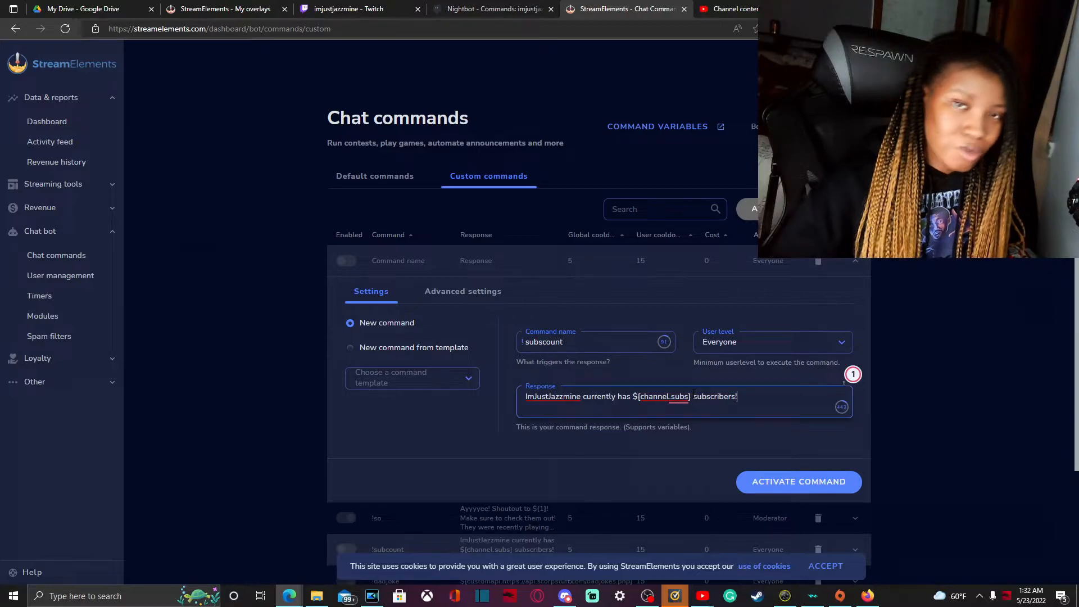
pyautogui.click(790, 481)
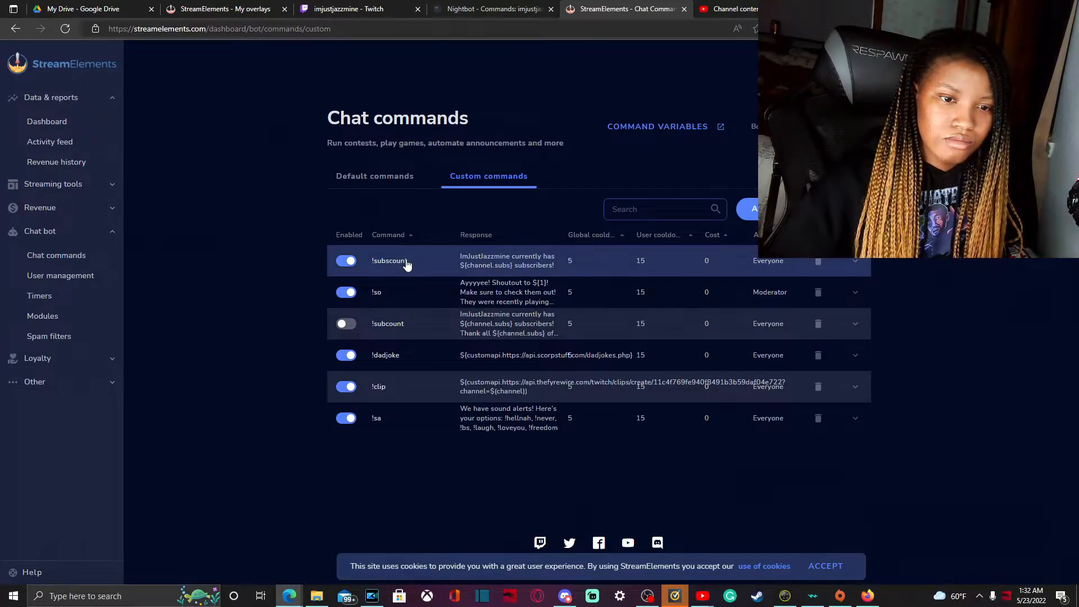
pyautogui.click(345, 263)
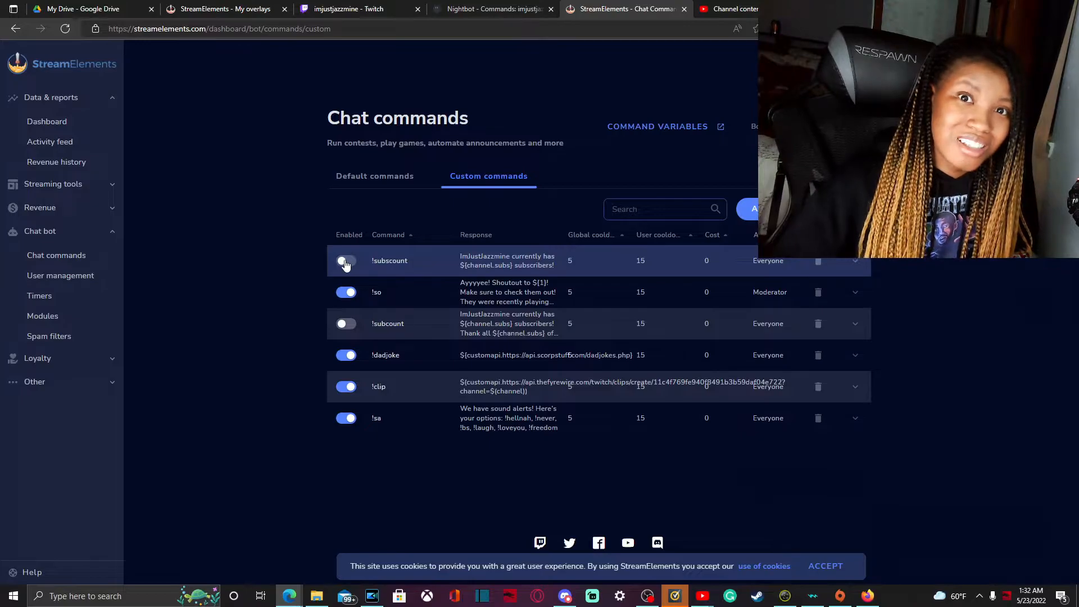
pyautogui.click(346, 264)
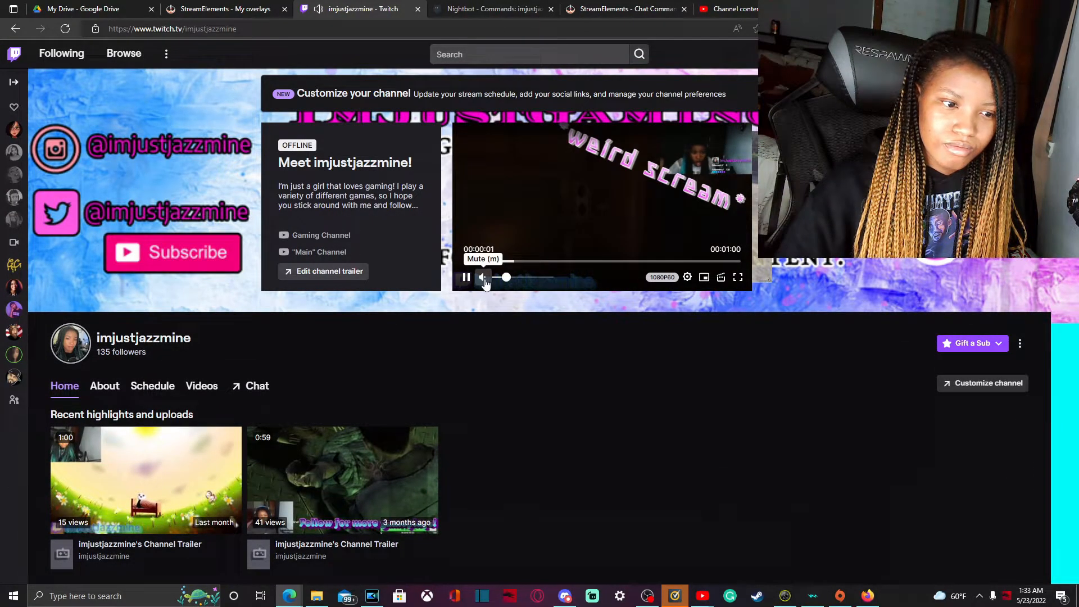
# - Switch to the Twitch channel page and use /mod in its chat to make streamelements a moderator
pyautogui.click(467, 277)
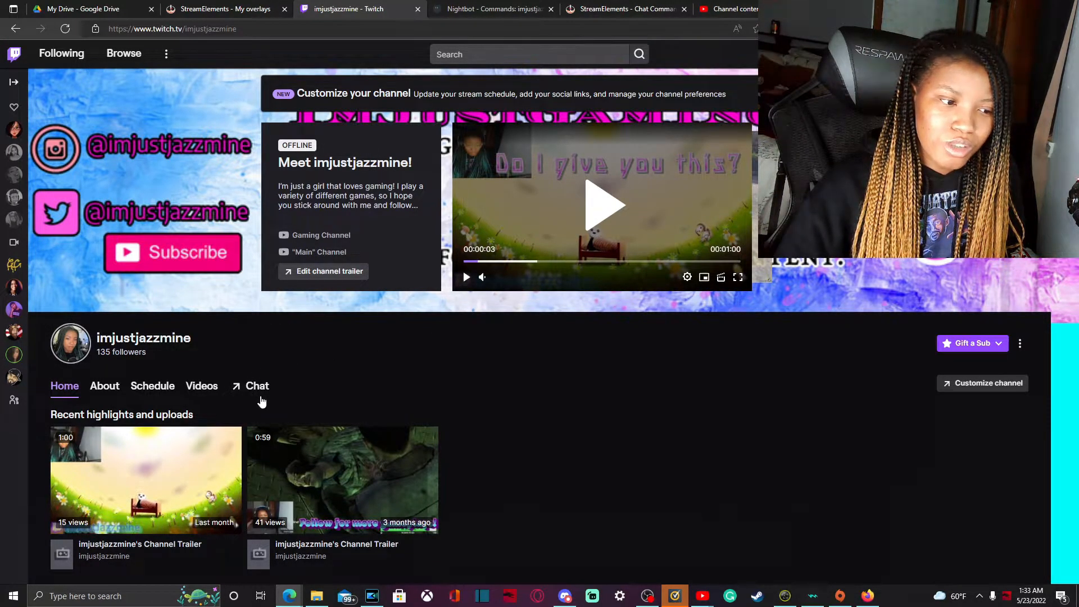
pyautogui.click(254, 386)
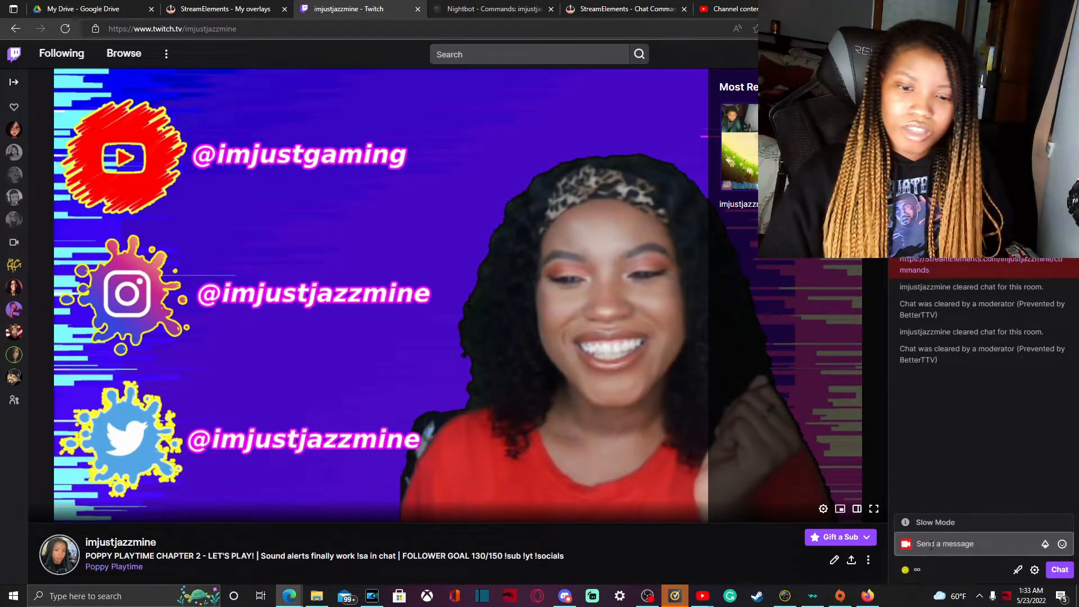
pyautogui.click(940, 541)
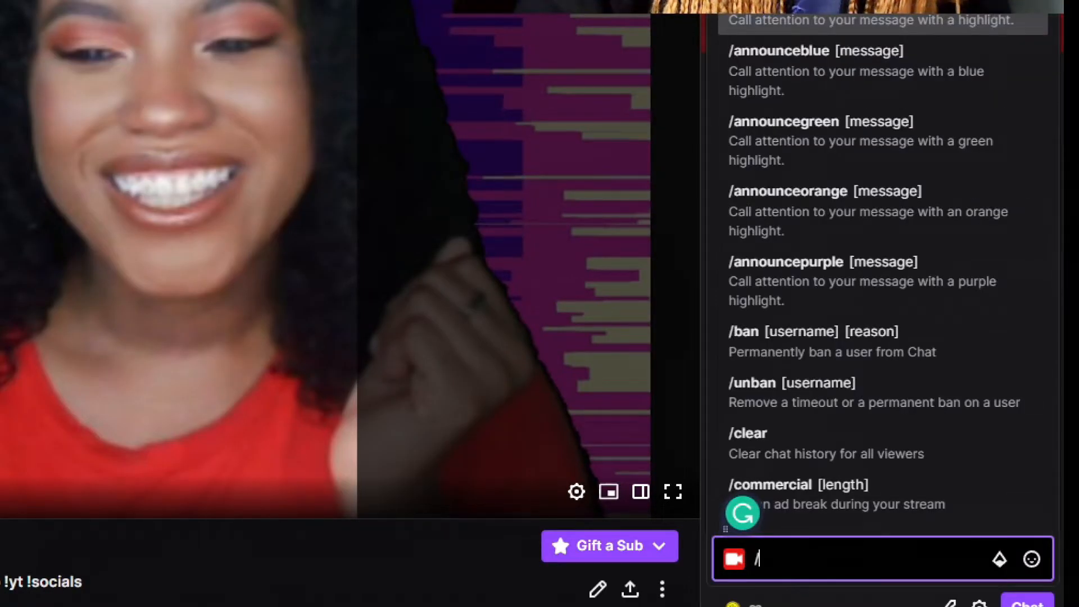
pyautogui.write('od')
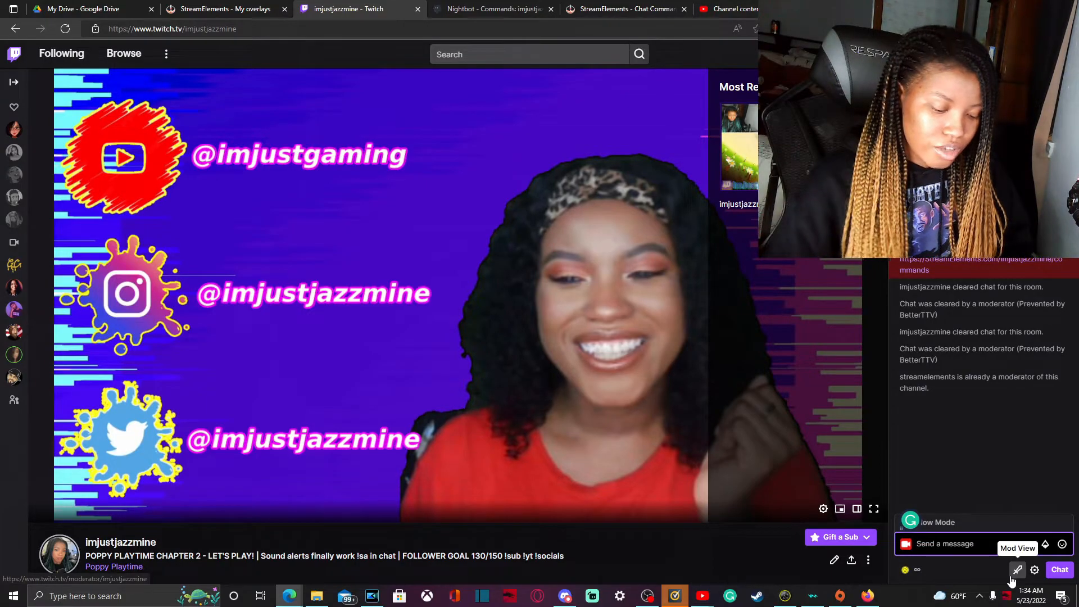
# - Send !subscount in the channel's chat to test the new command
pyautogui.write('!')
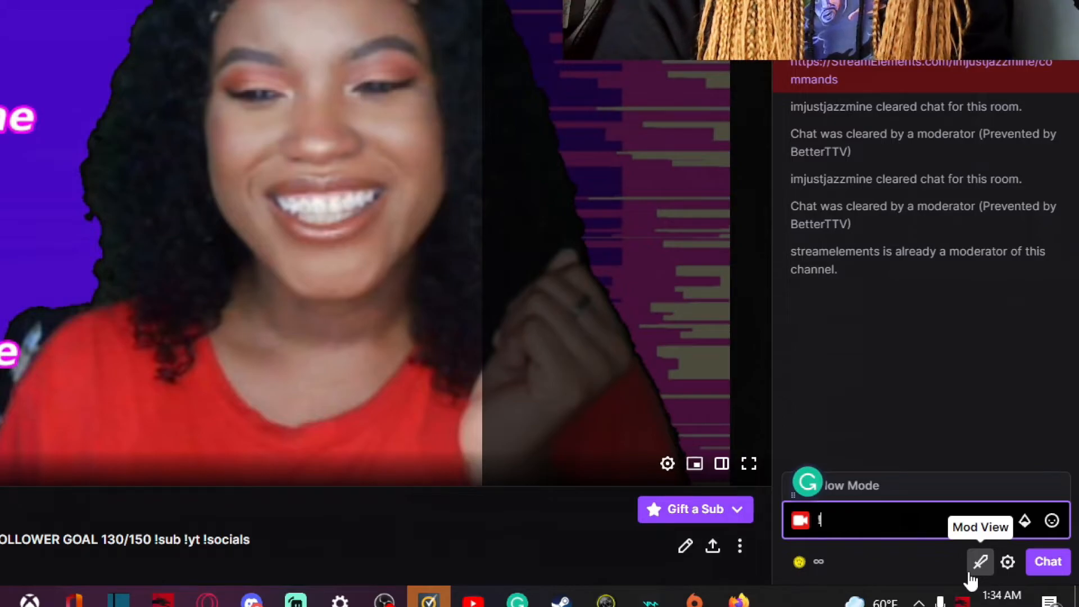
pyautogui.write('subscount')
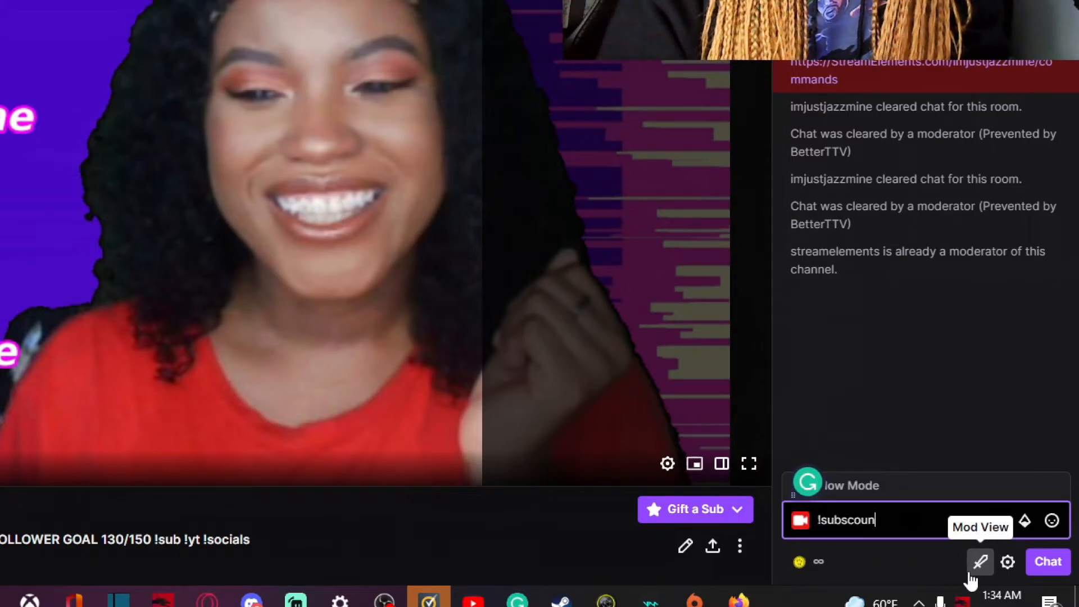
pyautogui.press('Return')
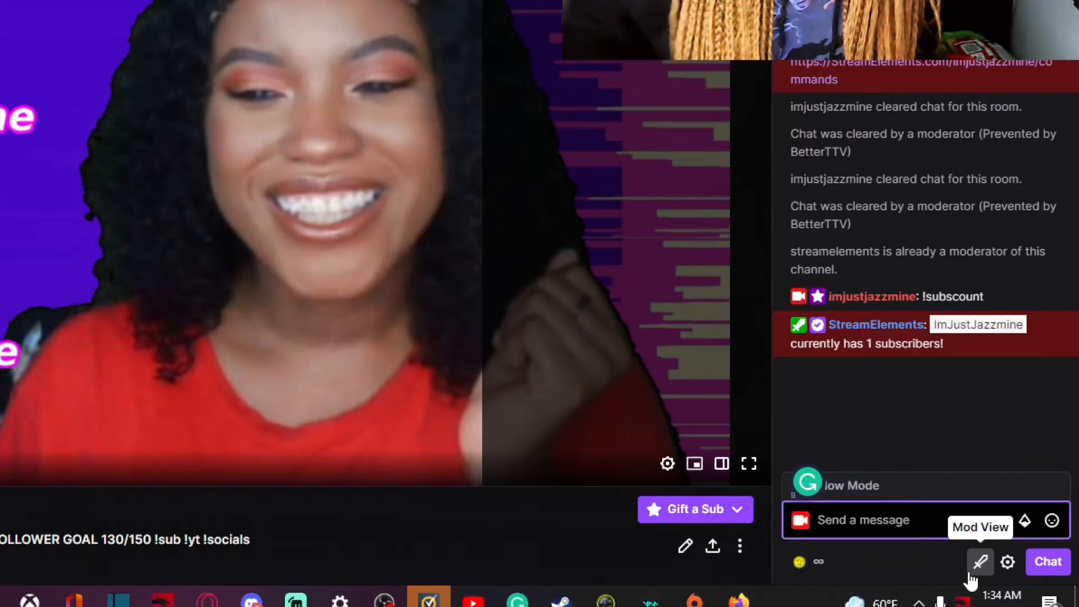